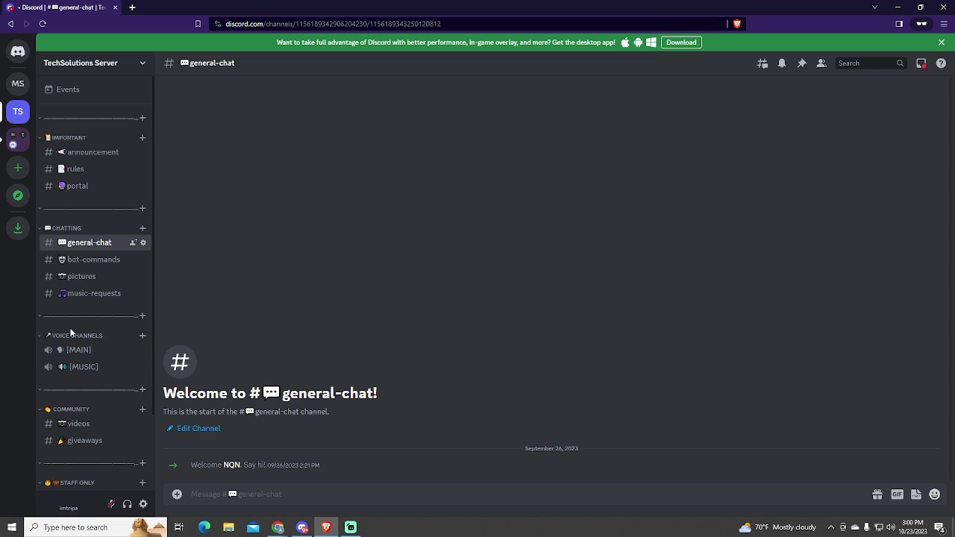
scroll(151, 321, down, 2)
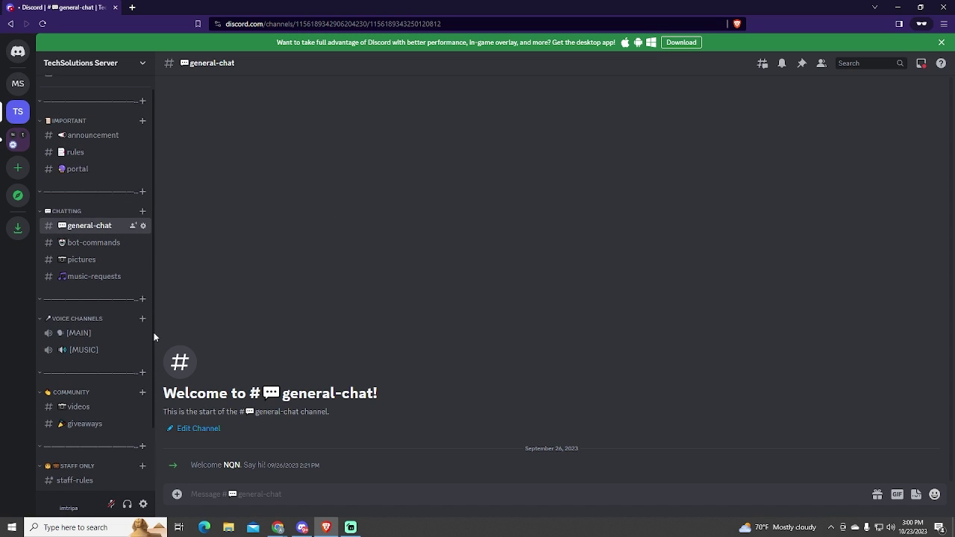
scroll(149, 368, up, 2)
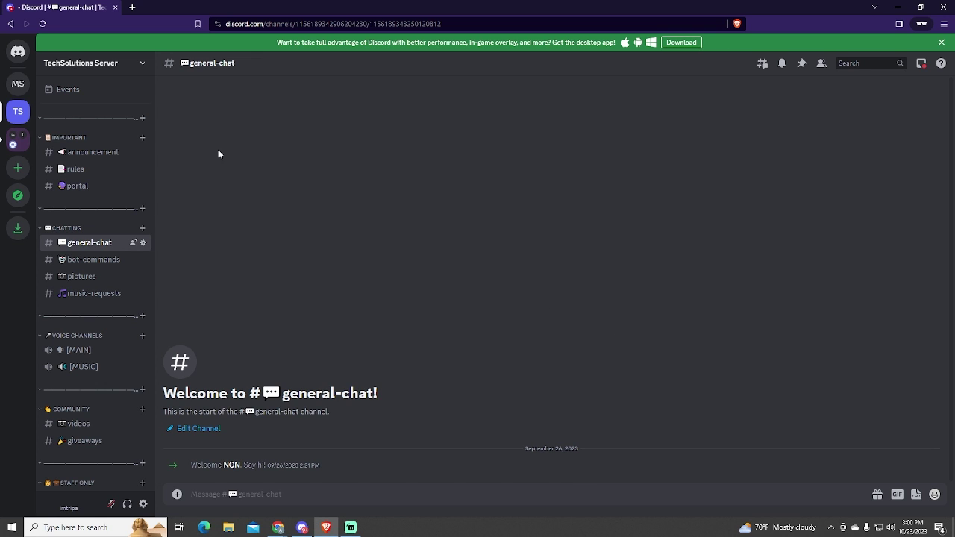
- Search the web for "jockie music" in a new tab and open the official Jockie Music website
click(132, 8)
text(jockie music)
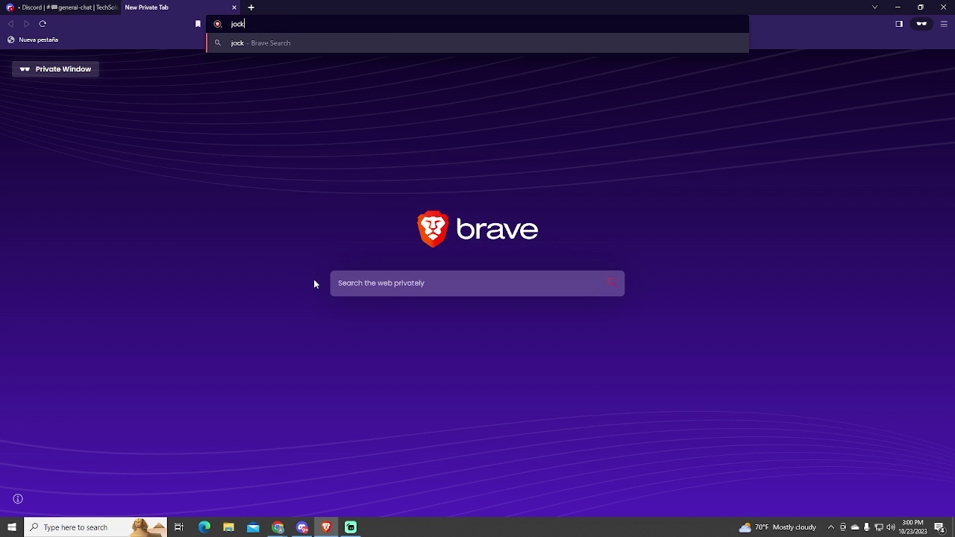
key(Return)
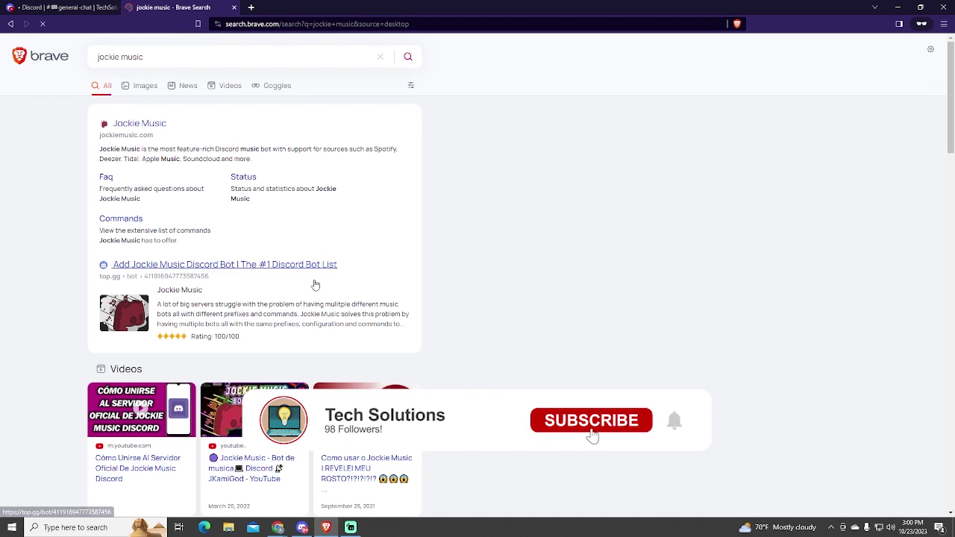
click(135, 130)
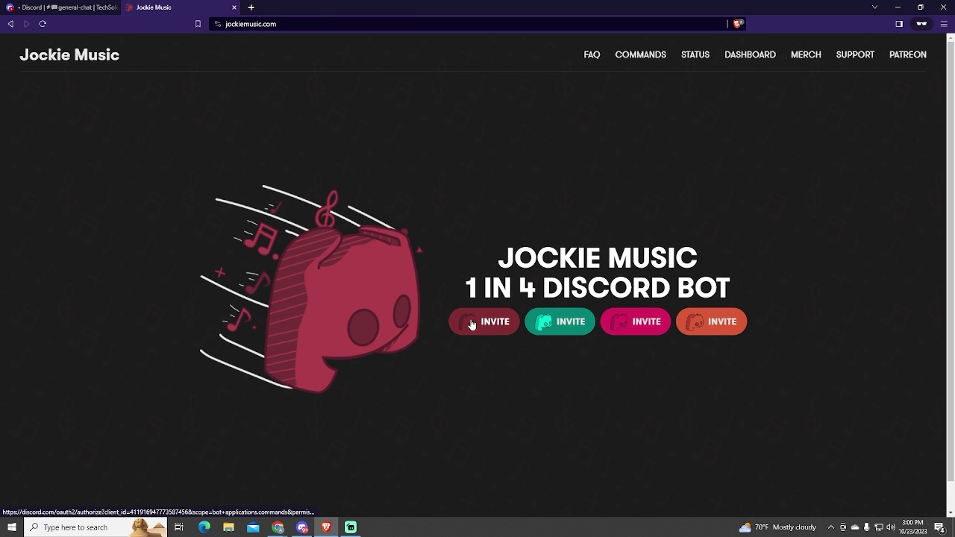
- Invite the first Jockie Music bot to TechSolutions Server, authorizing its access and completing the human verification
click(486, 325)
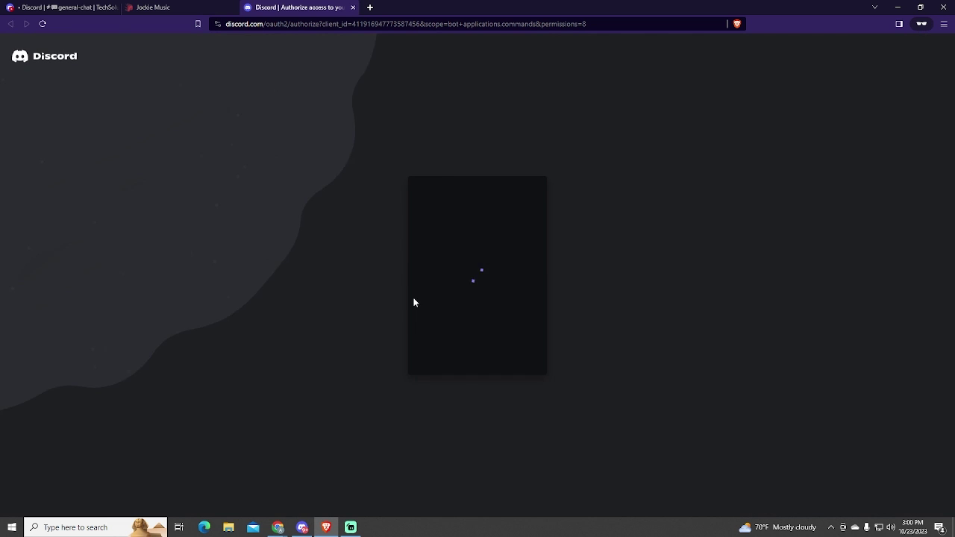
click(497, 377)
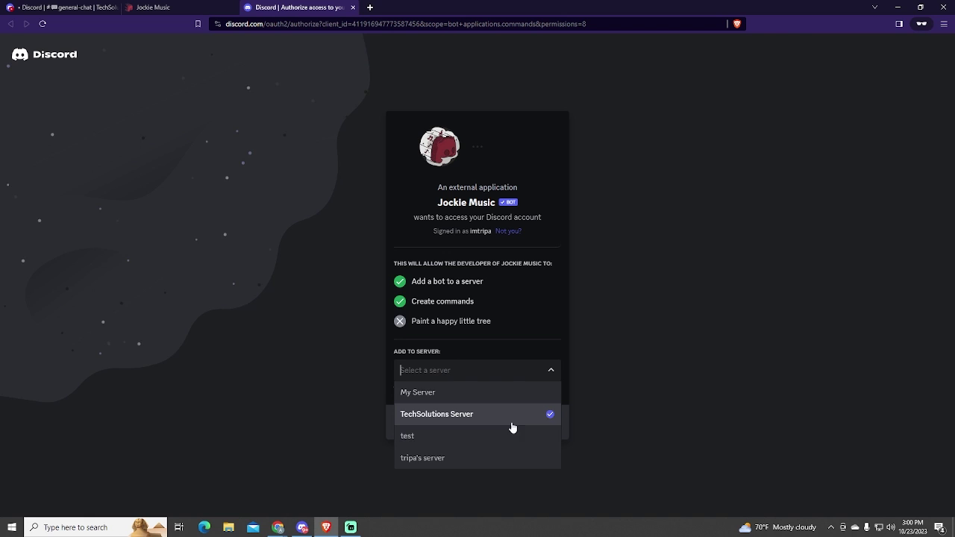
click(514, 417)
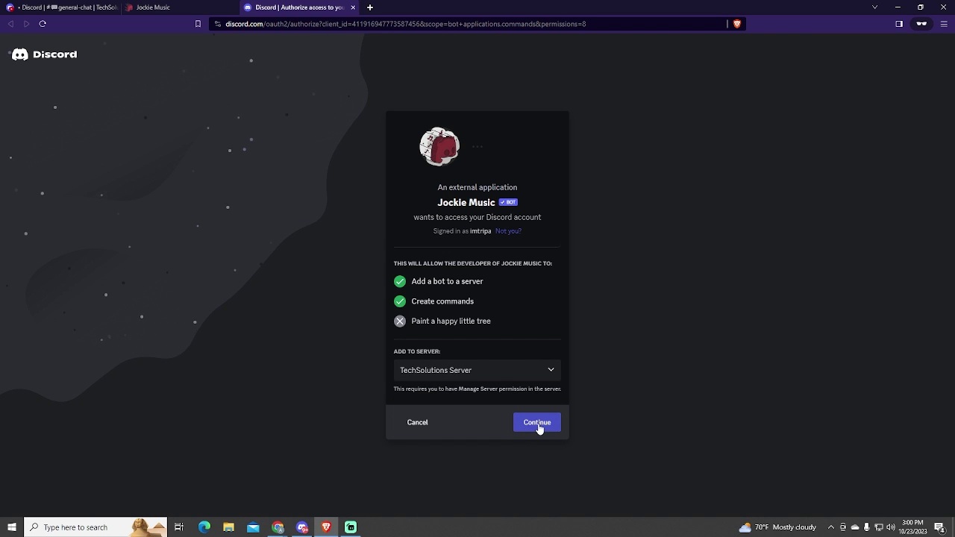
click(540, 426)
click(542, 425)
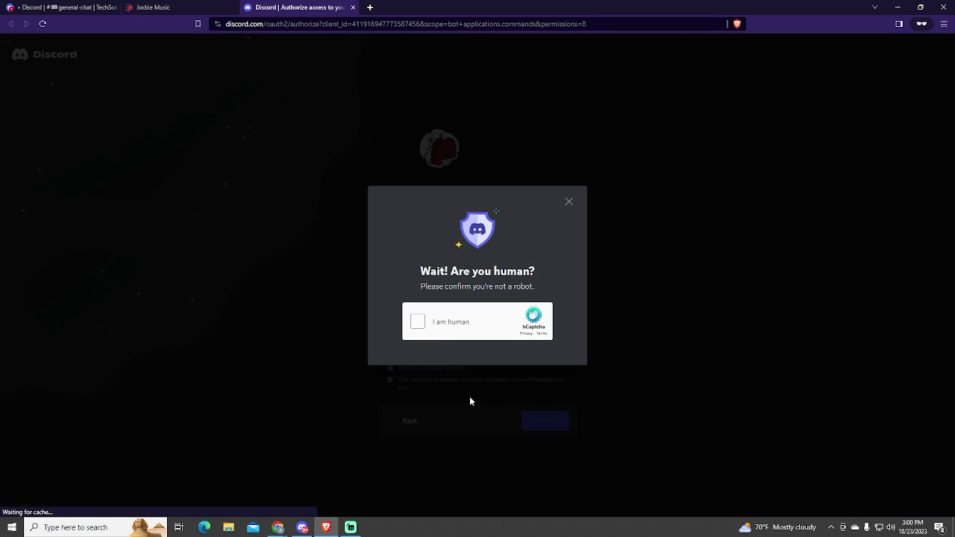
click(416, 322)
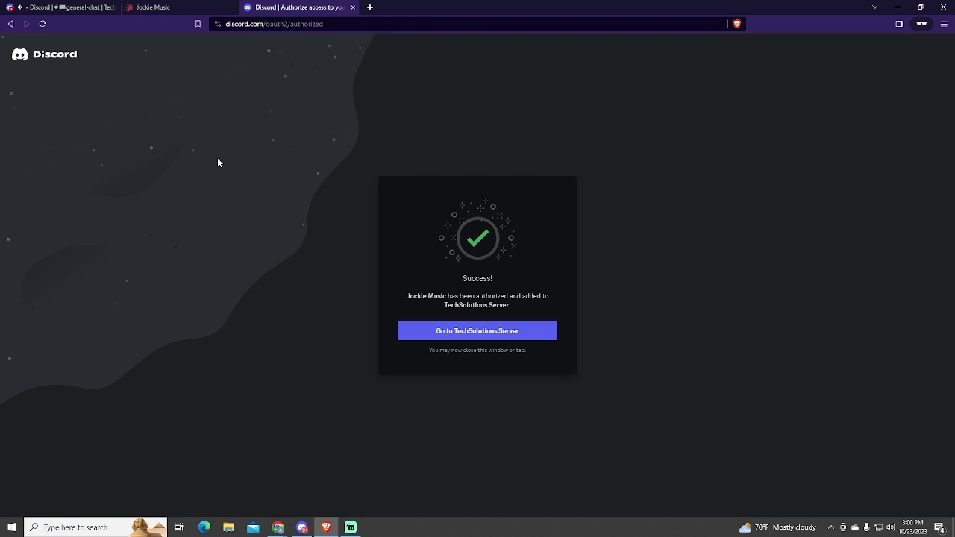
- Return to the server's general-chat channel and show its member list
click(75, 7)
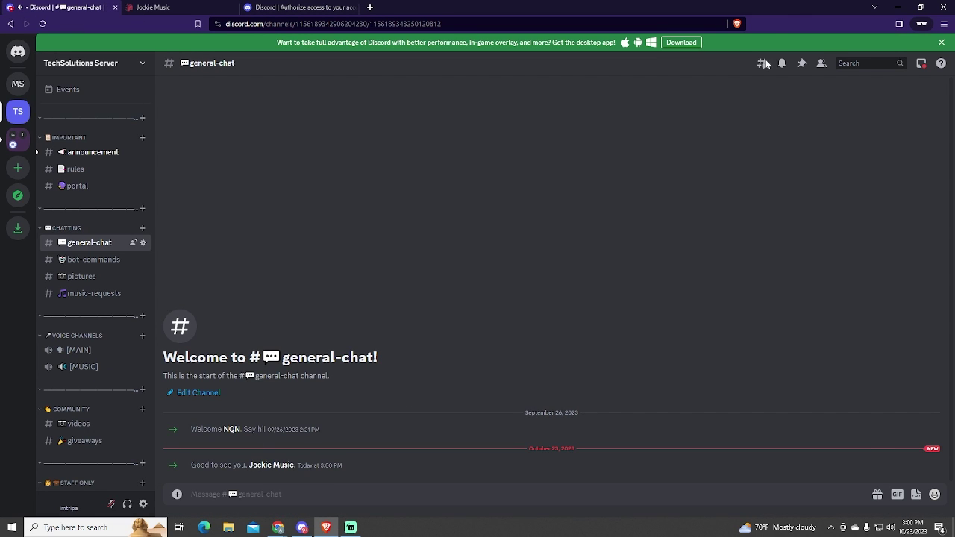
click(821, 64)
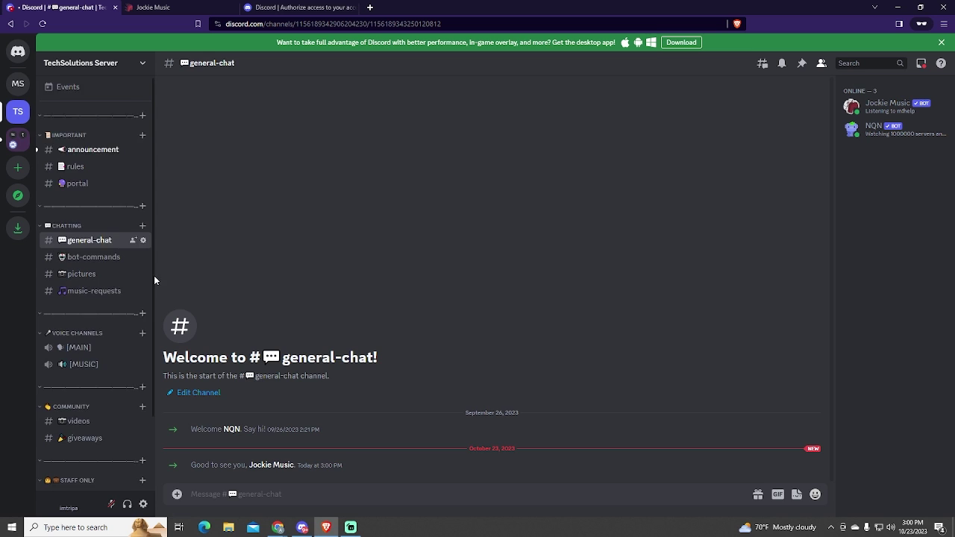
- Join the [MUSIC] voice channel and dismiss the browser's microphone permission request
scroll(153, 313, down, 2)
scroll(127, 329, up, 1)
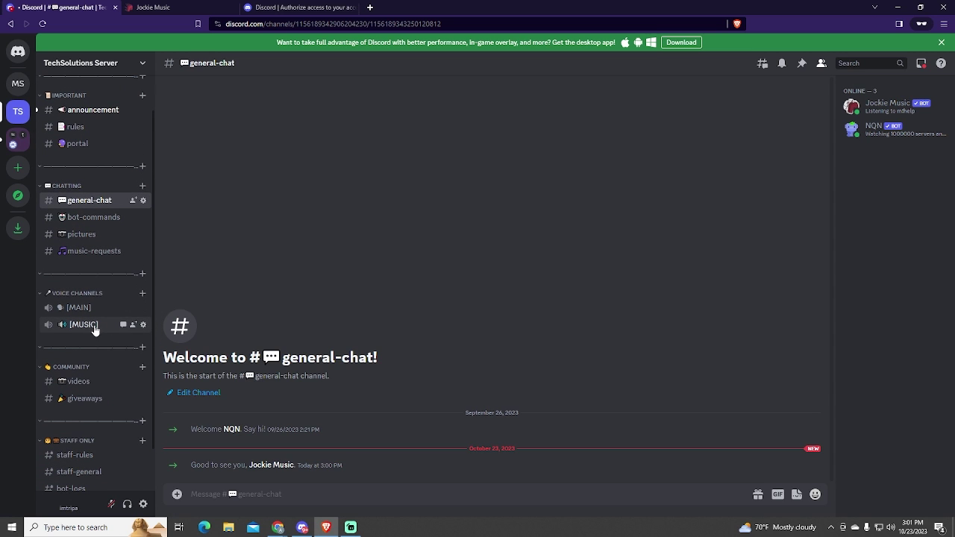
click(95, 330)
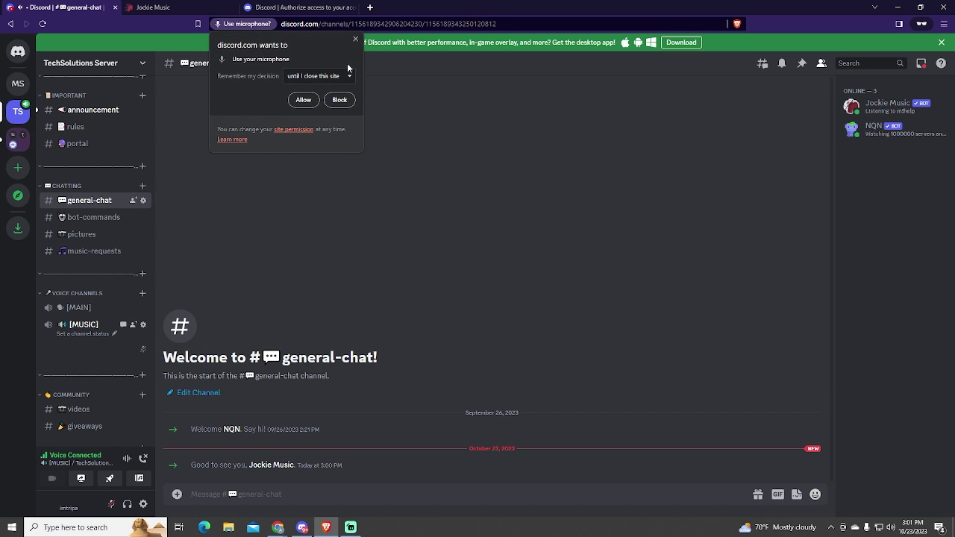
click(355, 41)
- View your own profile card from the [MUSIC] voice channel, and close it
click(230, 380)
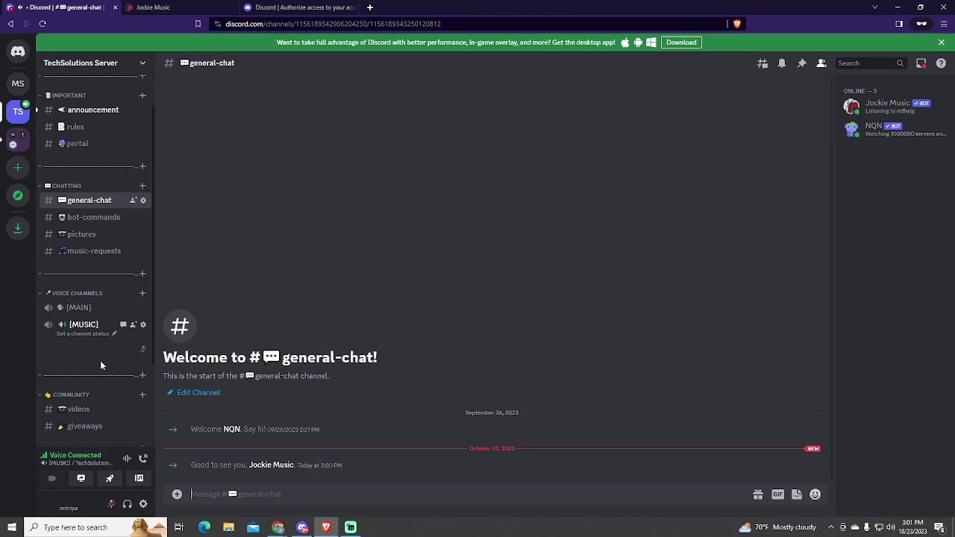
click(76, 352)
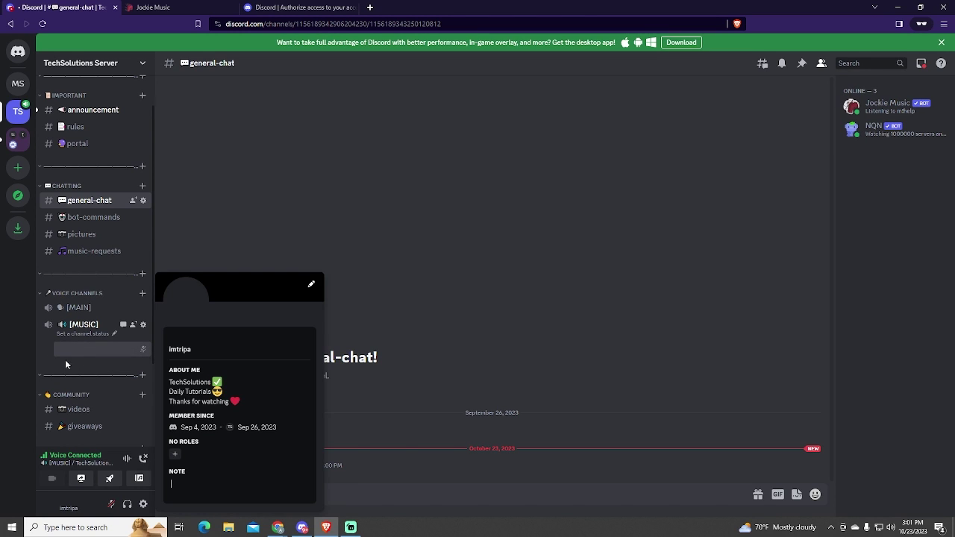
click(33, 370)
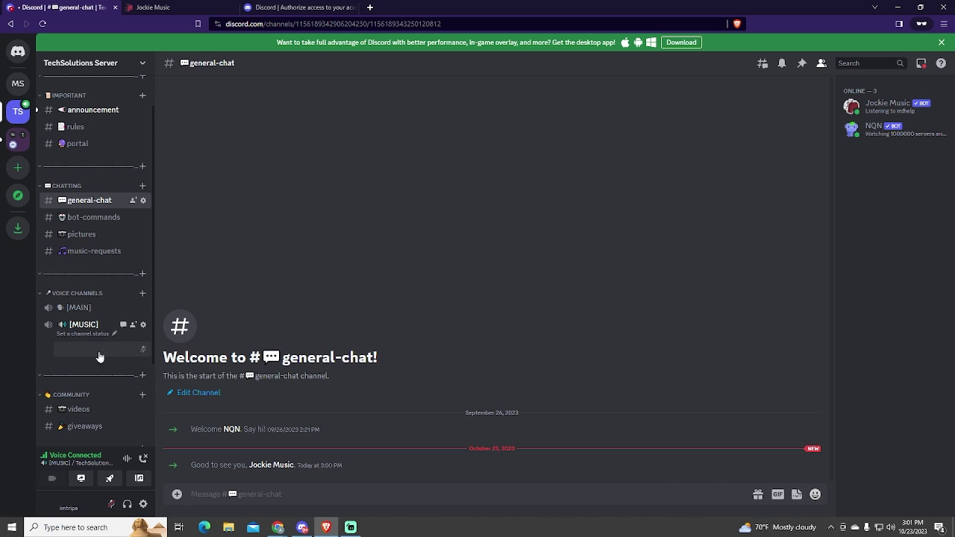
- Open the music-requests channel, and load YouTube's Music page in the finished authorization tab
click(74, 252)
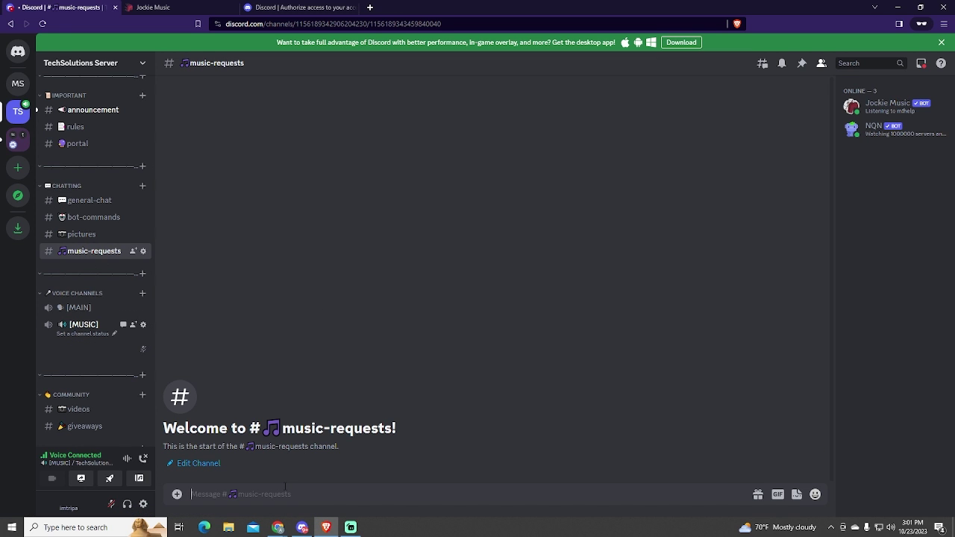
click(299, 8)
click(304, 23)
text(youtu)
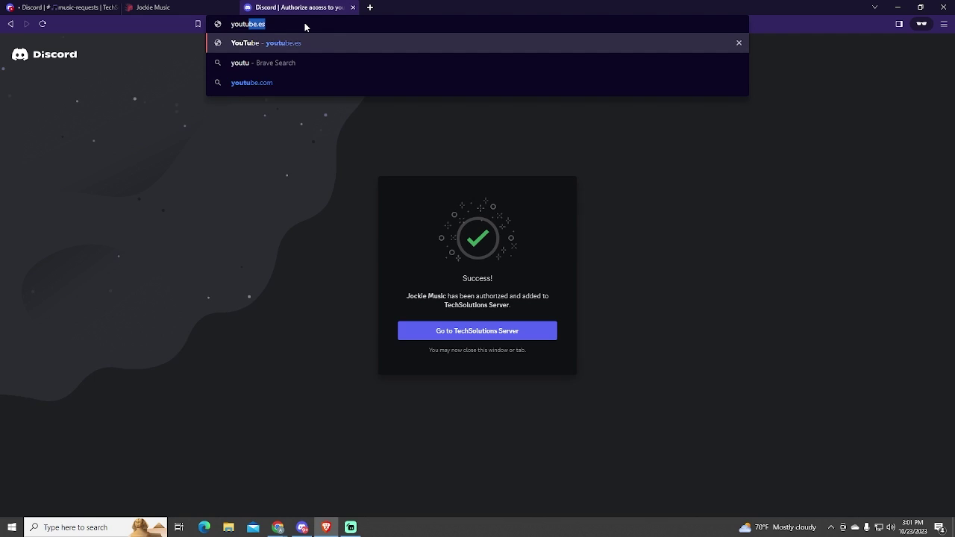
key(Return)
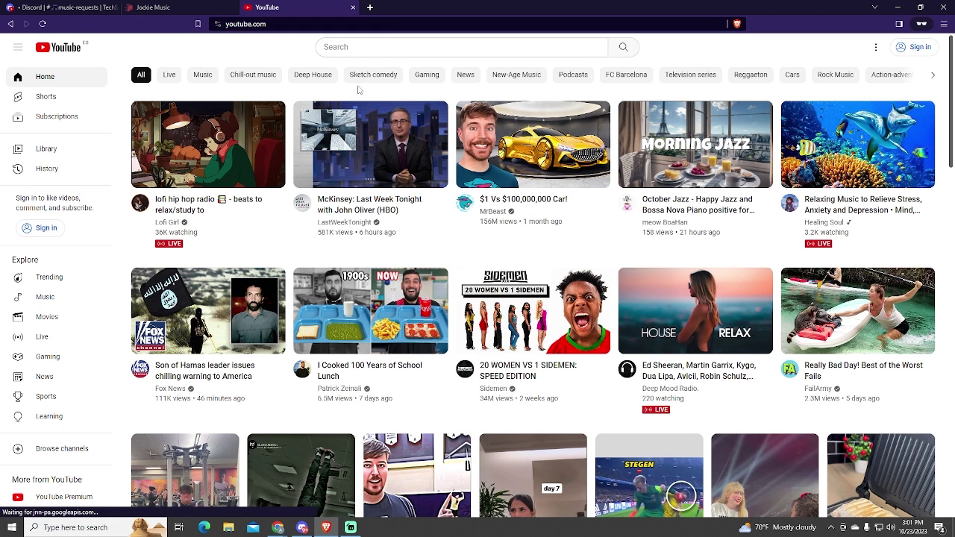
click(46, 297)
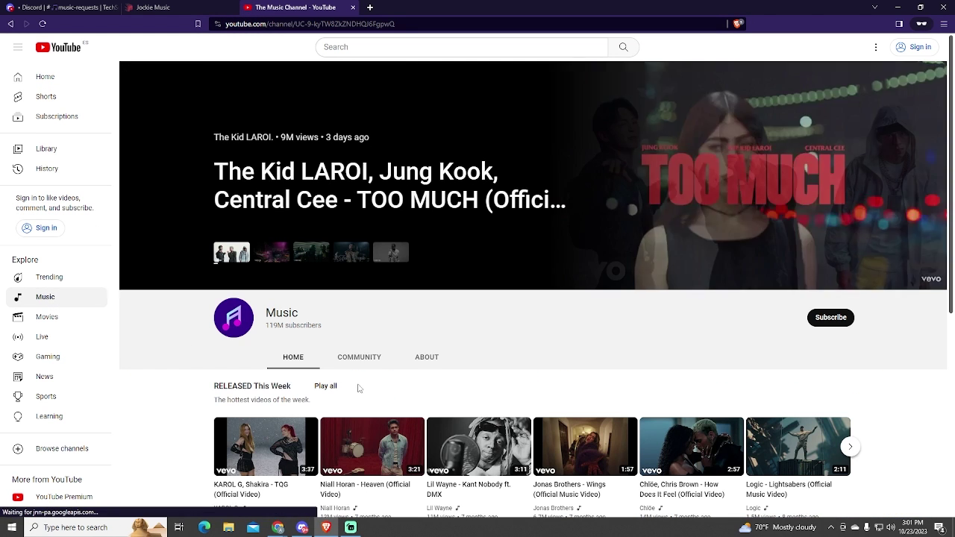
- Copy the link address of the "Niall Horan - Heaven (Official Video)" video
scroll(224, 425, down, 1)
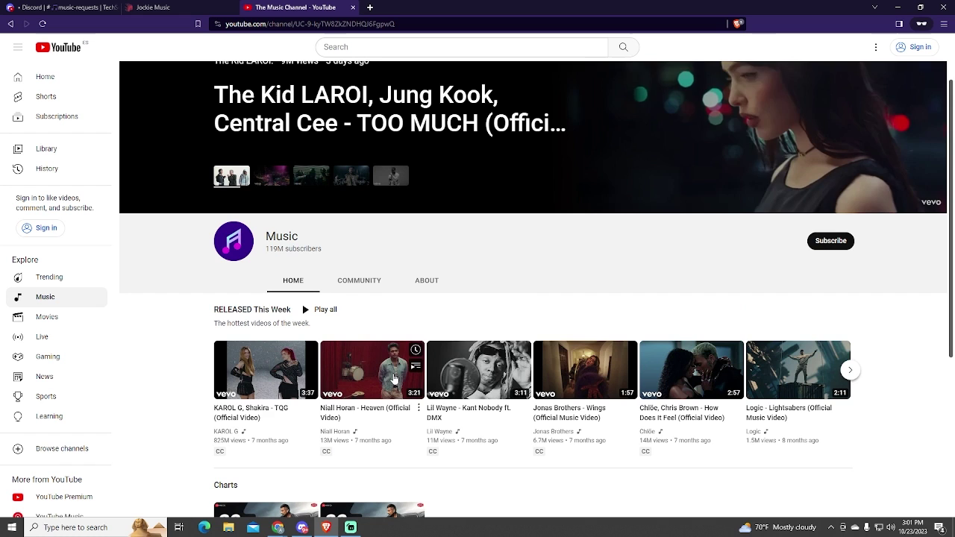
right_click(394, 190)
click(437, 268)
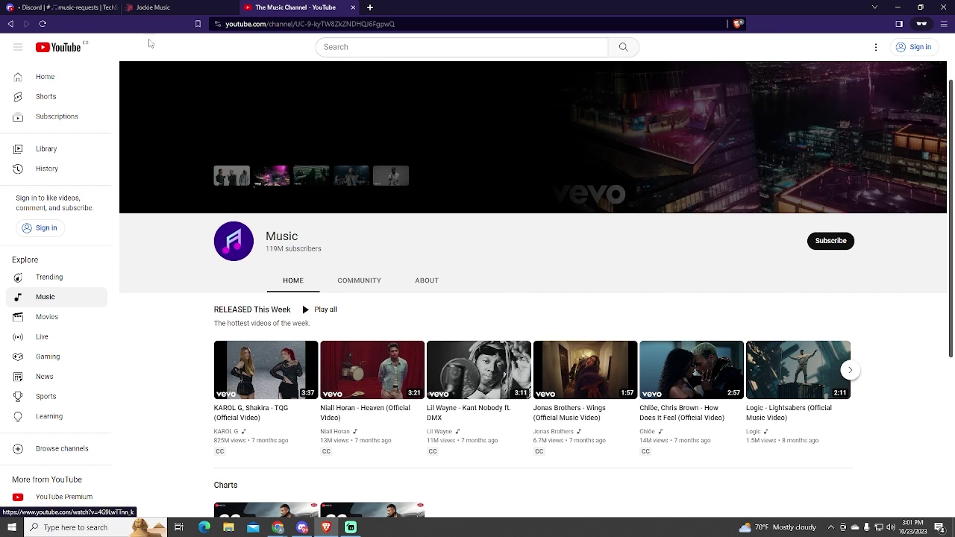
- Send the m!play command with the copied "Heaven" video link in Discord's music-requests channel
click(80, 7)
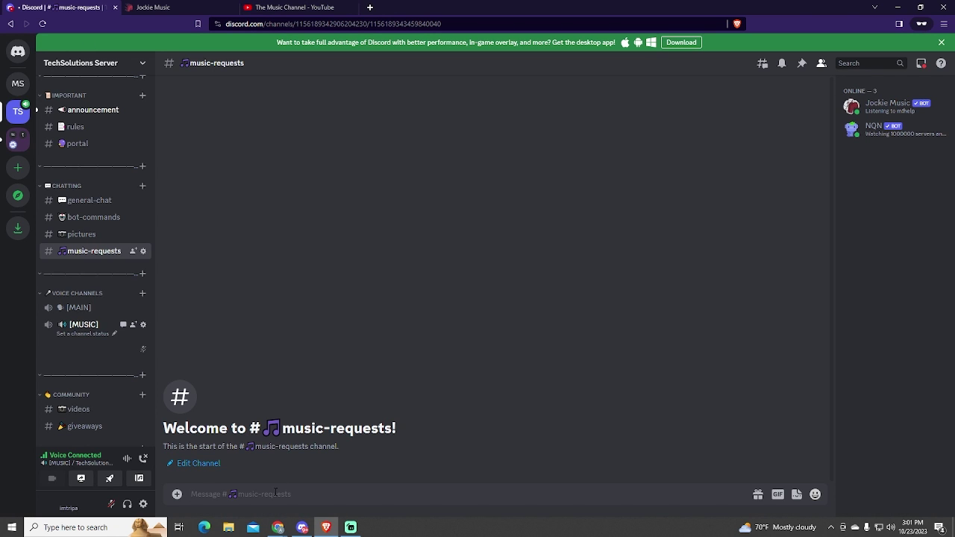
text(m!play)
key(ctrl+v)
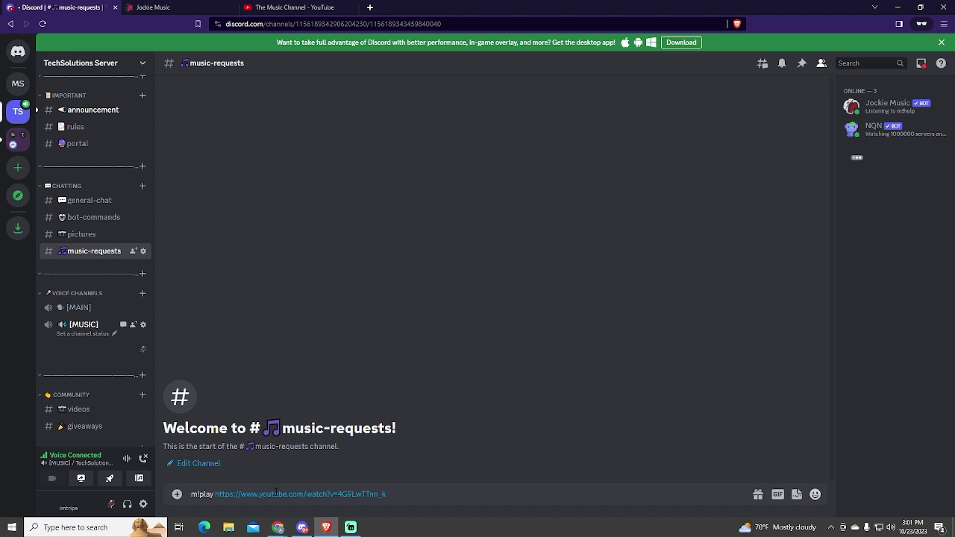
key(Return)
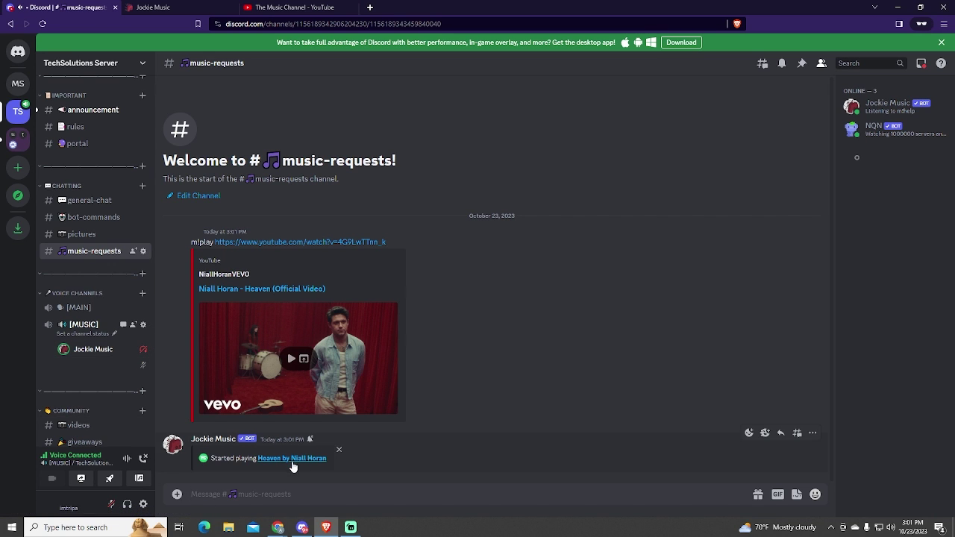
- Return to YouTube's Music page and copy the link address of "Lil Wayne - Kant Nobody ft. DMX"
click(190, 6)
click(287, 7)
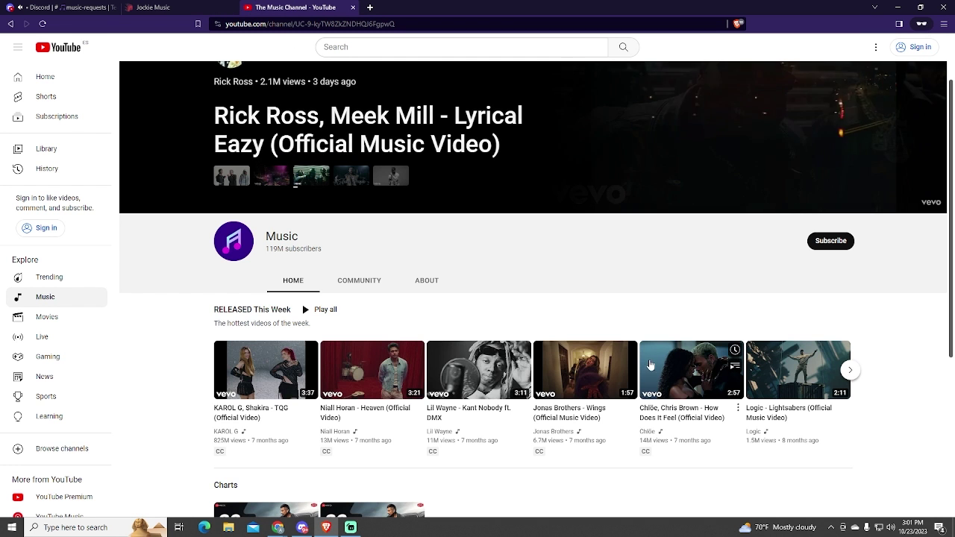
right_click(472, 381)
click(511, 288)
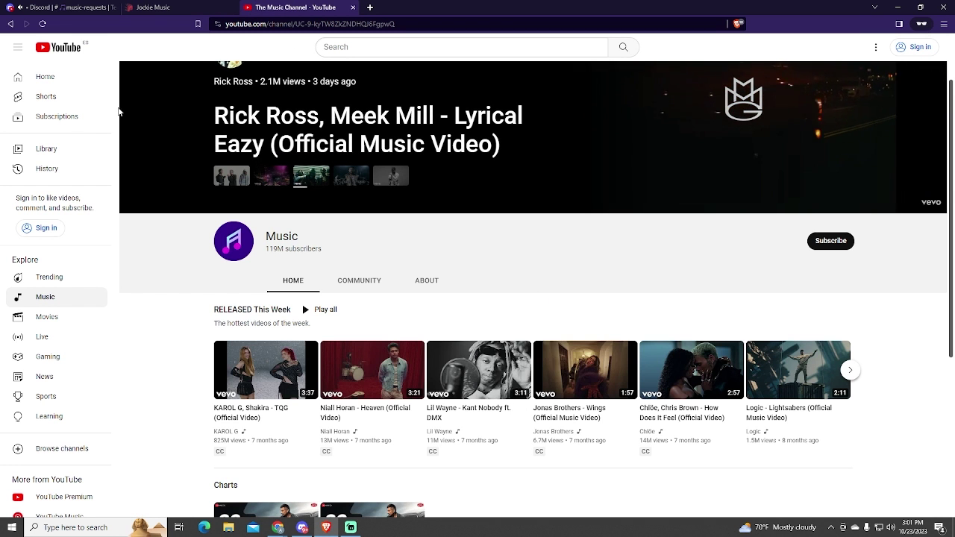
- Queue the "Kant Nobody" track by sending m!play with its copied link in music-requests
click(60, 7)
text(m!play)
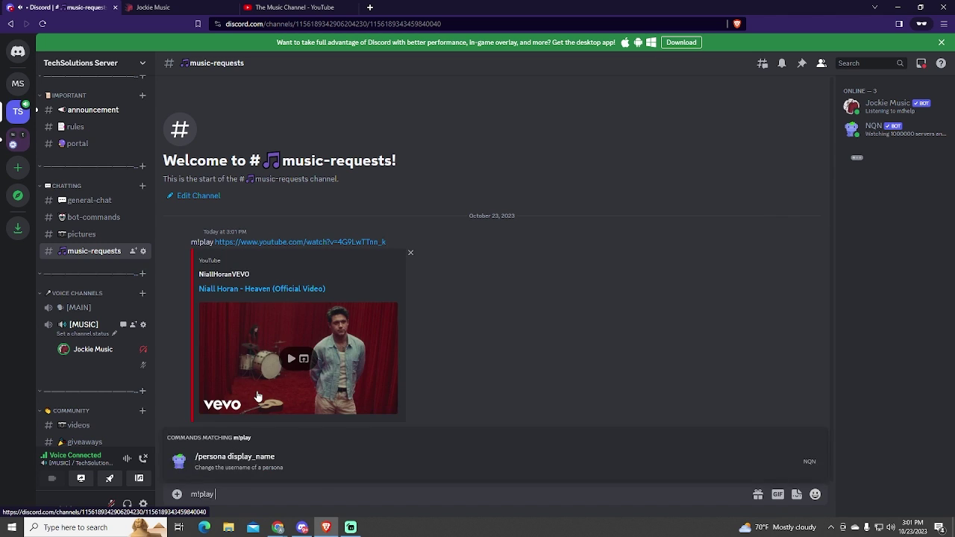
key(ctrl+v)
key(Return)
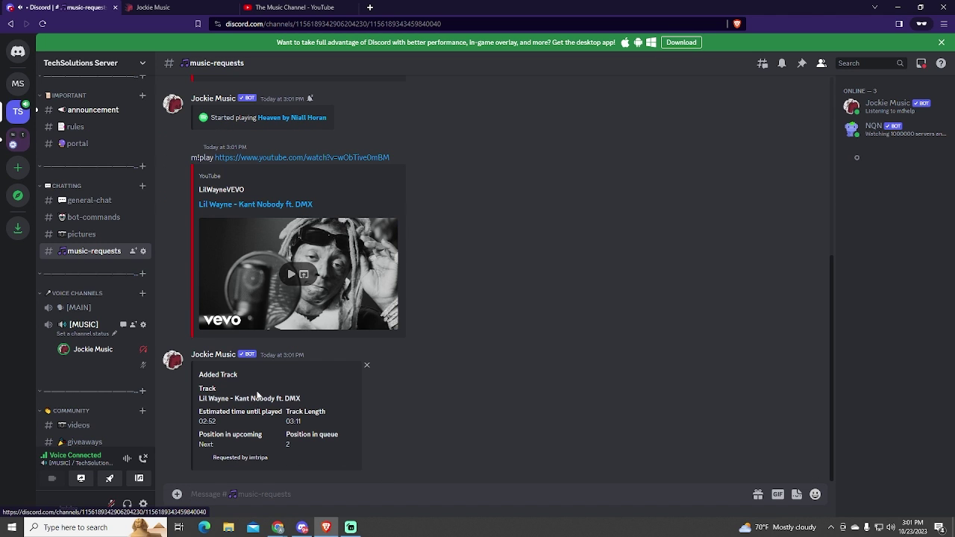
- Examine the estimated time until played, track length and upcoming position in the bot's Added Track reply
drag(218, 423, 199, 409)
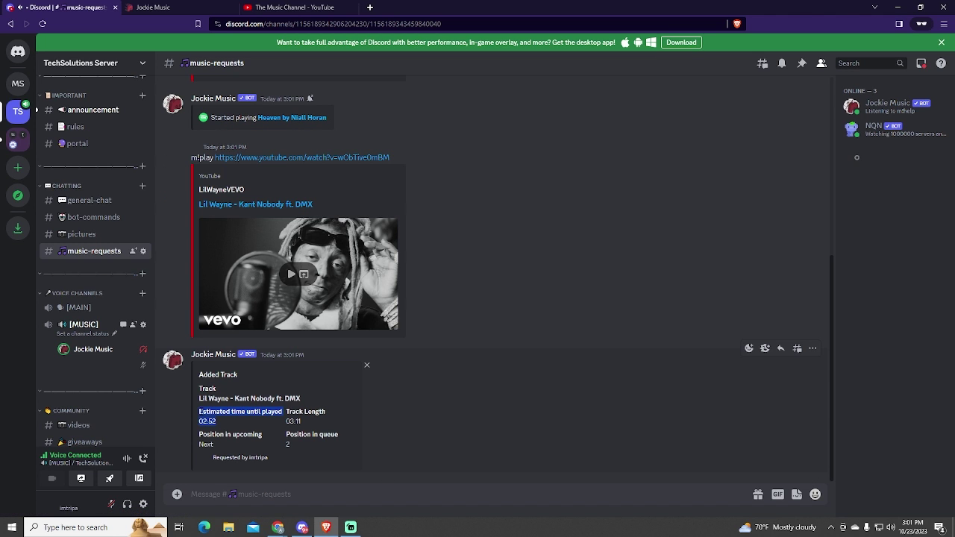
click(222, 427)
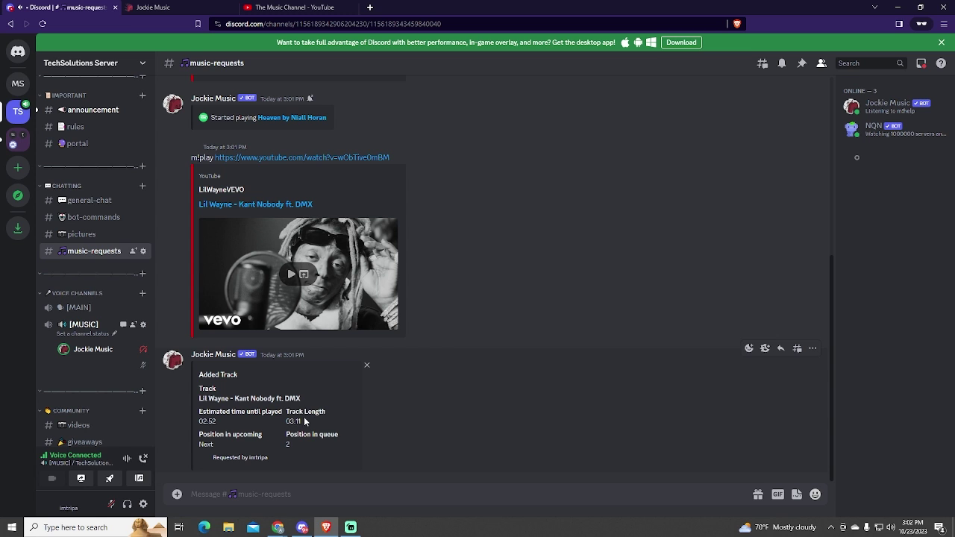
drag(305, 422, 286, 415)
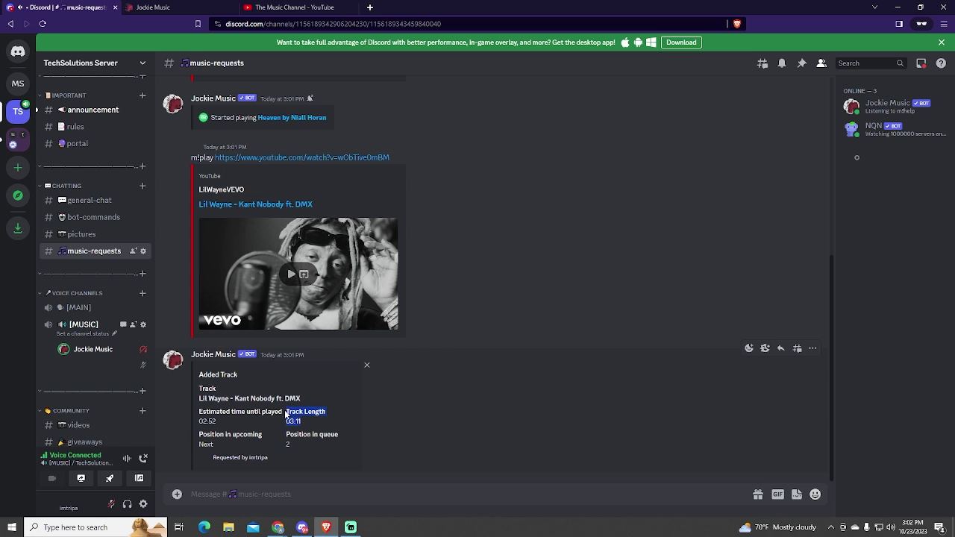
click(219, 446)
drag(217, 447, 200, 433)
click(202, 436)
- Copy the link address of "Jonas Brothers - Wings (Official Music Video)" from YouTube's Music page
click(295, 6)
right_click(588, 373)
click(632, 293)
- In Discord's music-requests channel, queue the copied "Jonas Brothers - Wings" link with m!play and skip the current track with m!skip
key(ctrl+1)
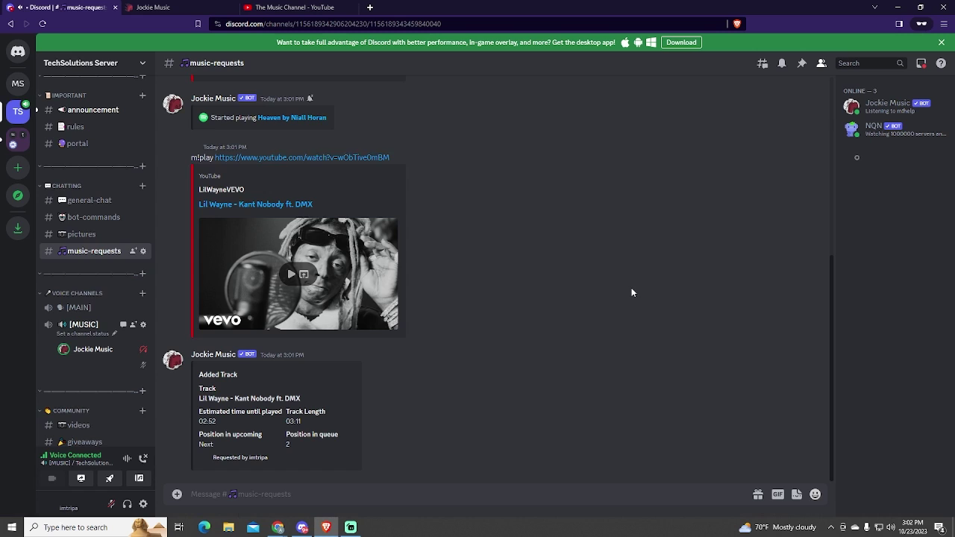
text(m!play)
key(ctrl+v)
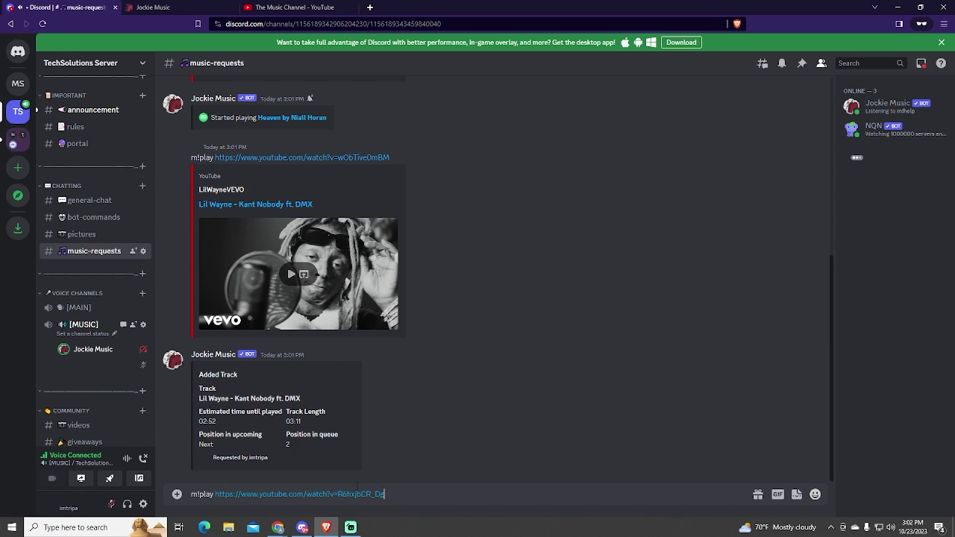
key(Return)
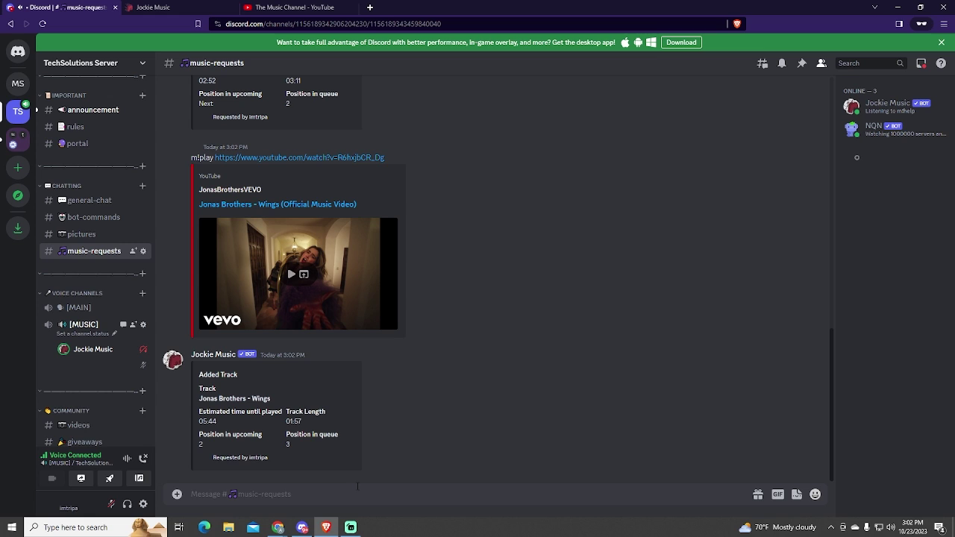
text(m!skip)
key(Return)
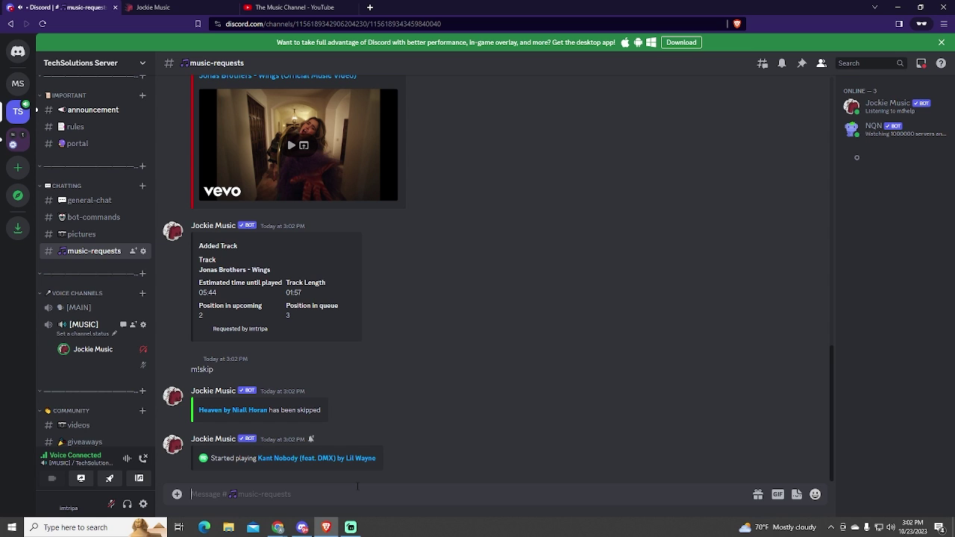
- Search for drake with m!search and add "Gently by Drake" from the bot's results to the queue
text(m!search drake)
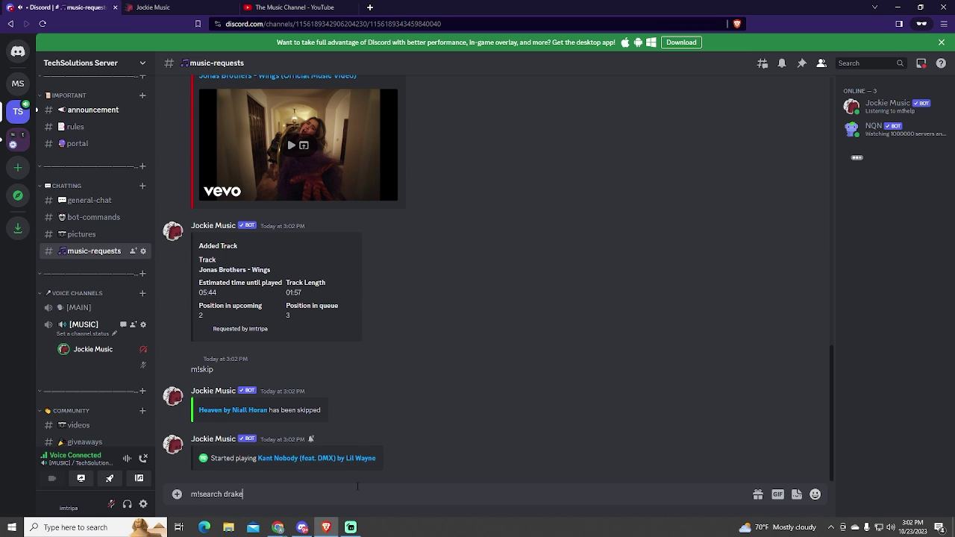
key(Return)
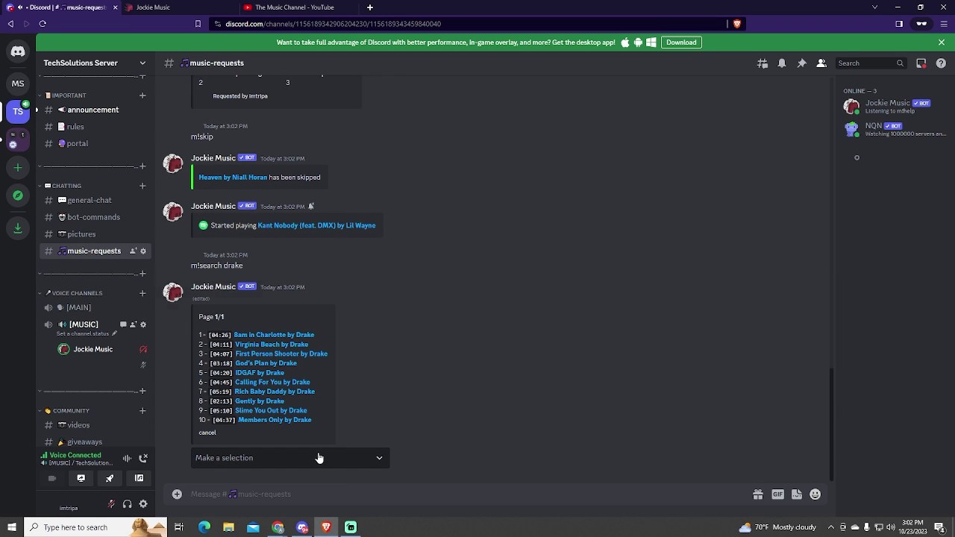
click(299, 459)
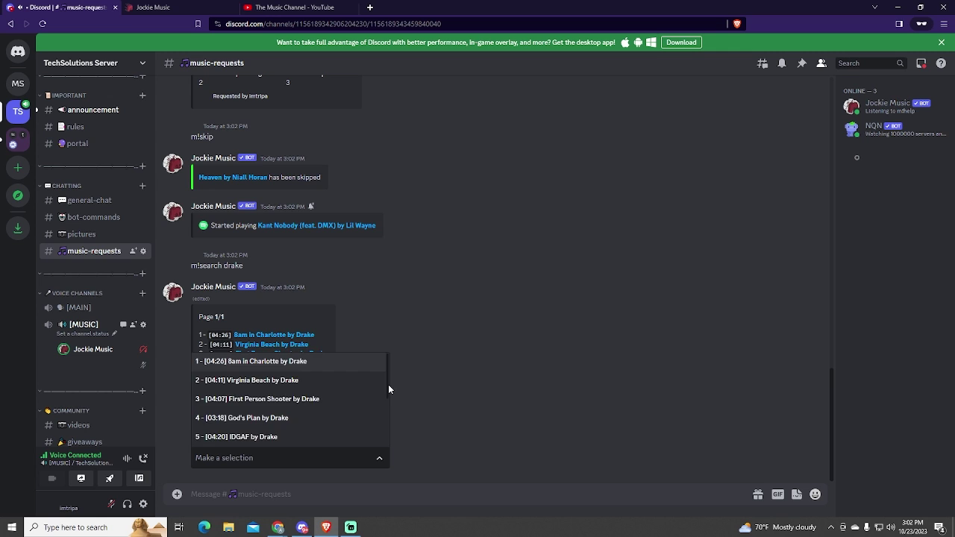
drag(388, 385, 387, 420)
click(265, 427)
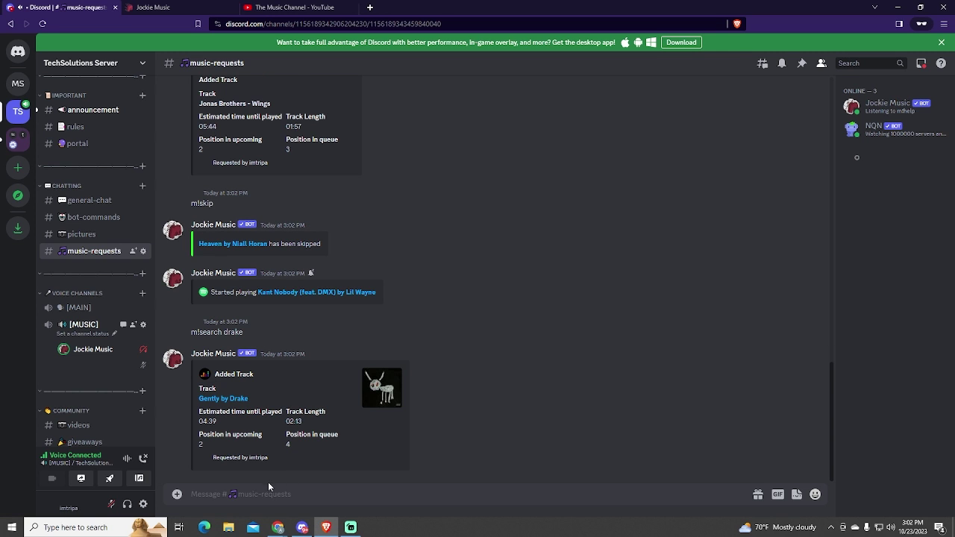
- Request the radio station list with m!radio and look through the stations offered for selection
click(252, 495)
text(m!radio)
key(Return)
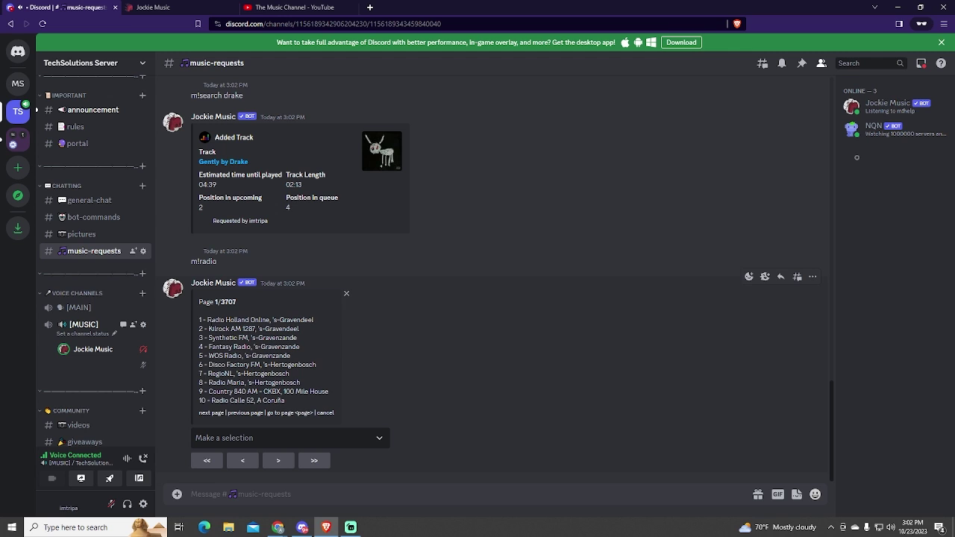
click(350, 438)
drag(388, 370, 389, 436)
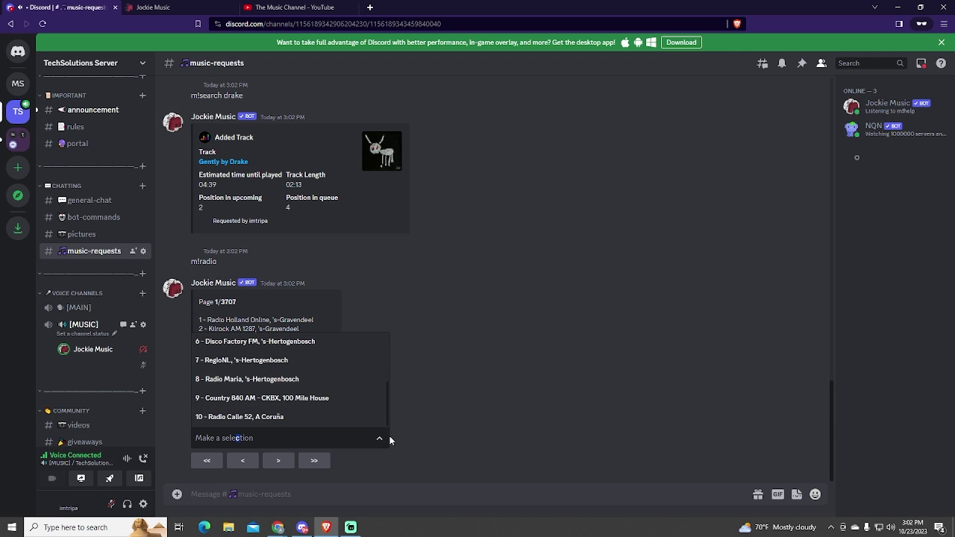
click(353, 443)
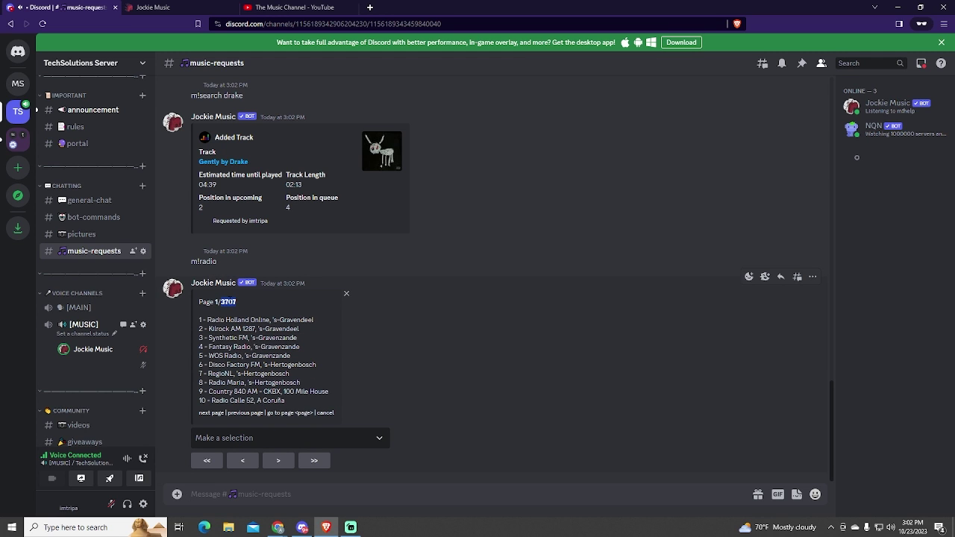
- Request the command list with m!help and examine the Meta commands and the insert command on the Playback page
click(263, 494)
text(m!help)
key(Return)
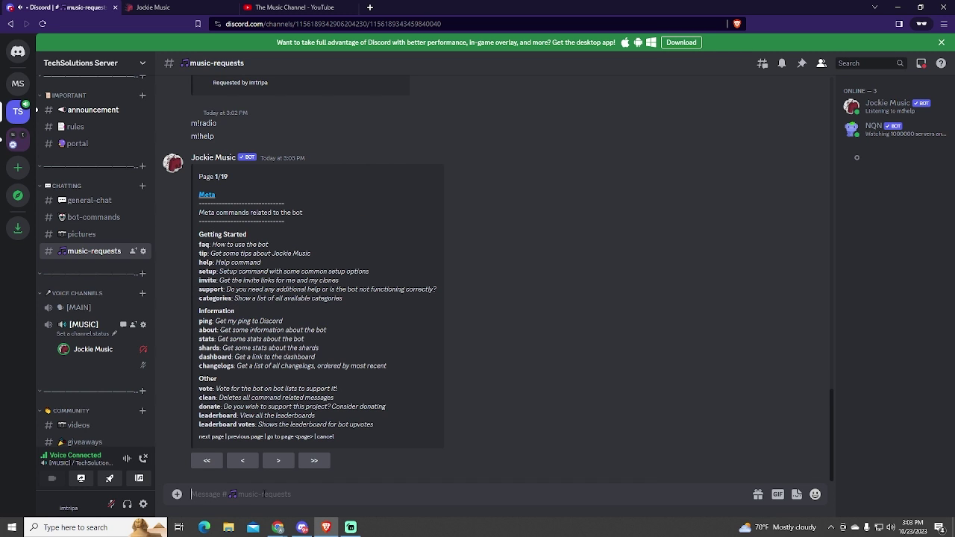
drag(198, 231, 199, 325)
click(278, 461)
click(234, 292)
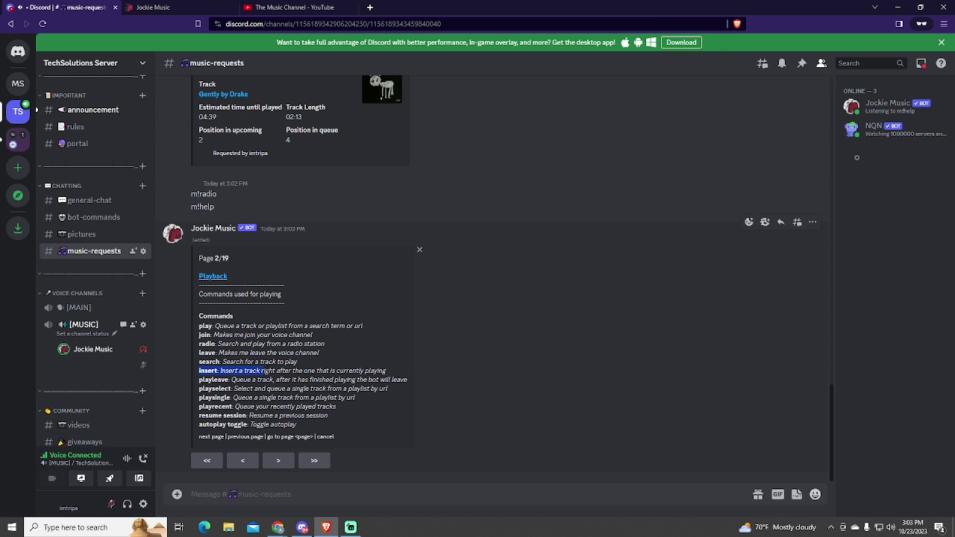
drag(263, 371, 347, 371)
click(36, 110)
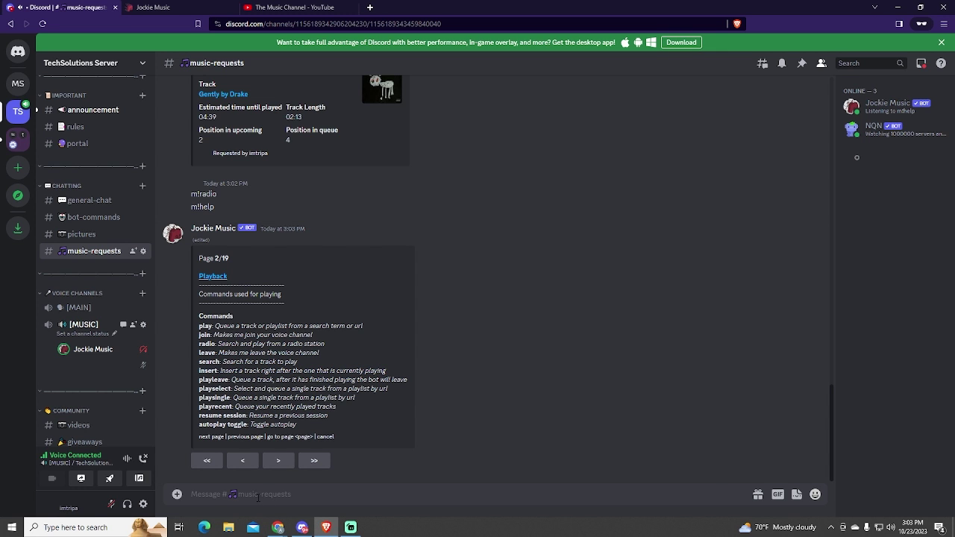
- Switch to YouTube's Music page and copy the link address of "Chlöe, Chris Brown - How Does It Feel (Official Video)"
click(291, 8)
right_click(709, 384)
click(757, 288)
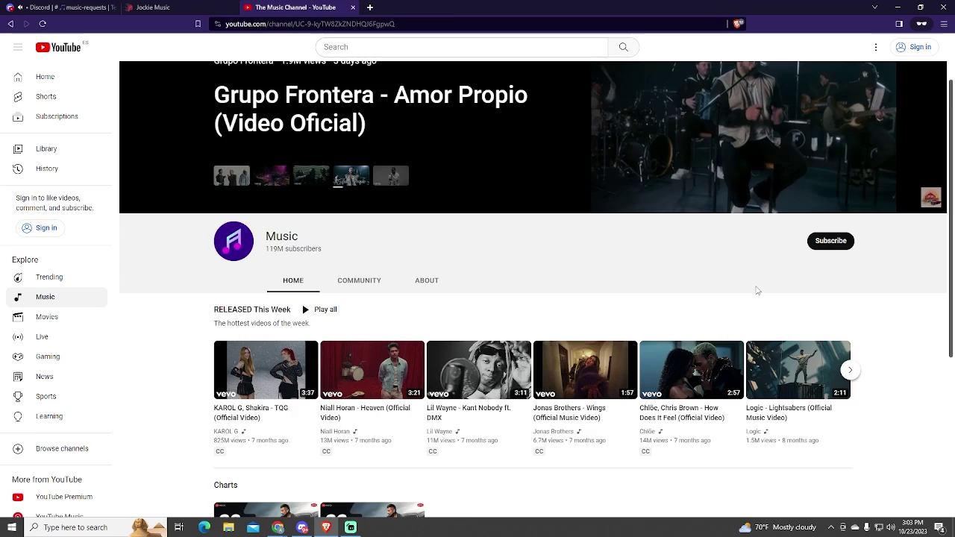
- Back in Discord, insert the copied "How Does It Feel" link after the current track with m!insert and check its upcoming position
click(60, 7)
text(m!insert)
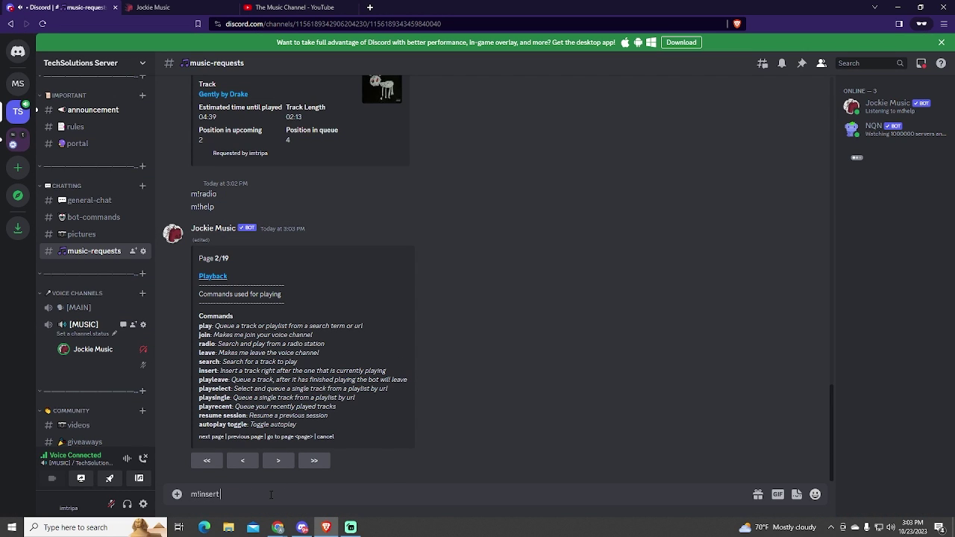
text(https://www.youtube.com/watch?v=asC3SaVoT8M)
key(Return)
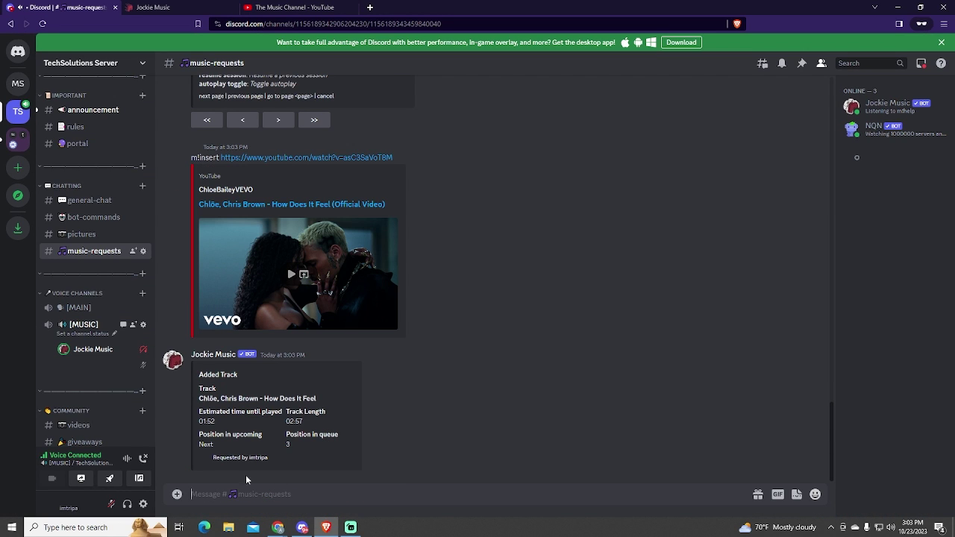
drag(217, 447, 199, 434)
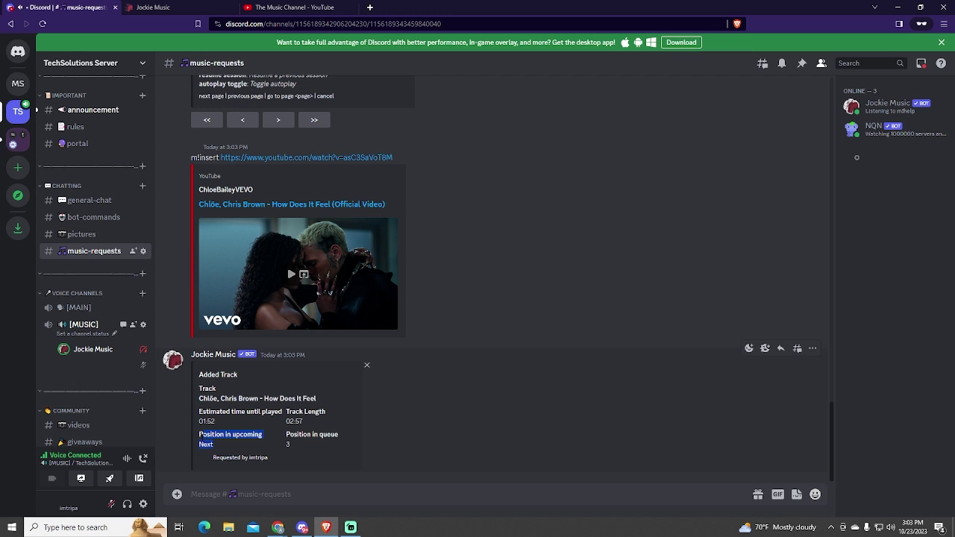
click(218, 445)
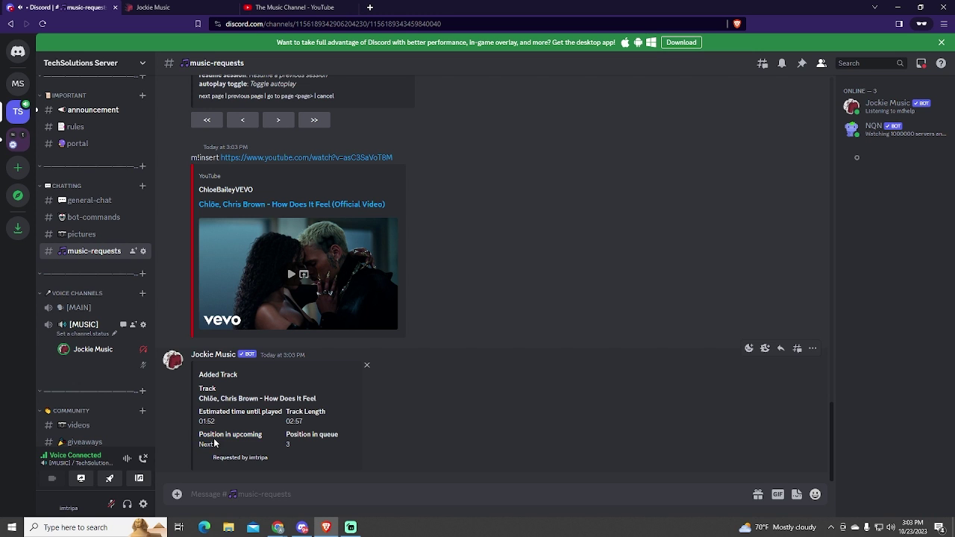
- Review the playsingle command in the bot's help reply, then examine its Track State and Queue State command pages
scroll(210, 379, up, 5)
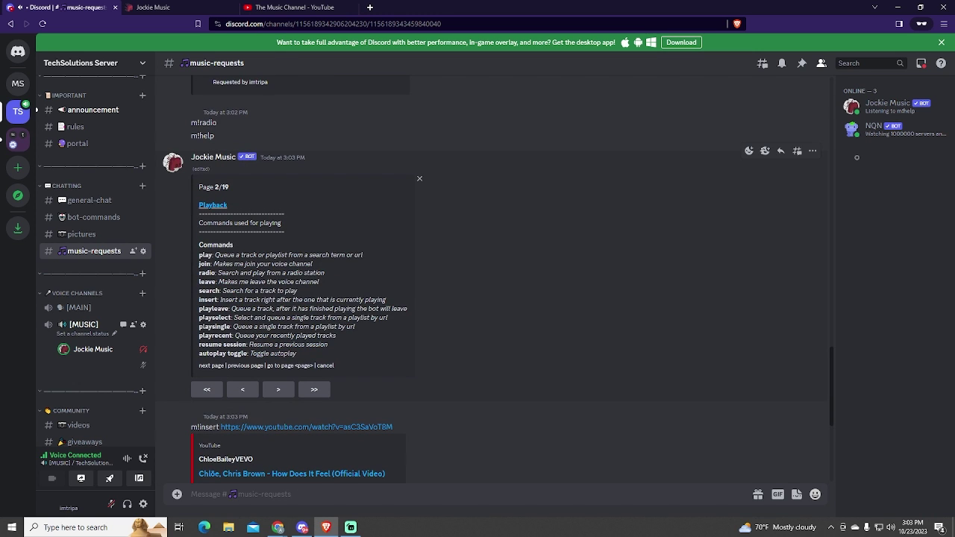
drag(199, 326, 344, 327)
click(348, 327)
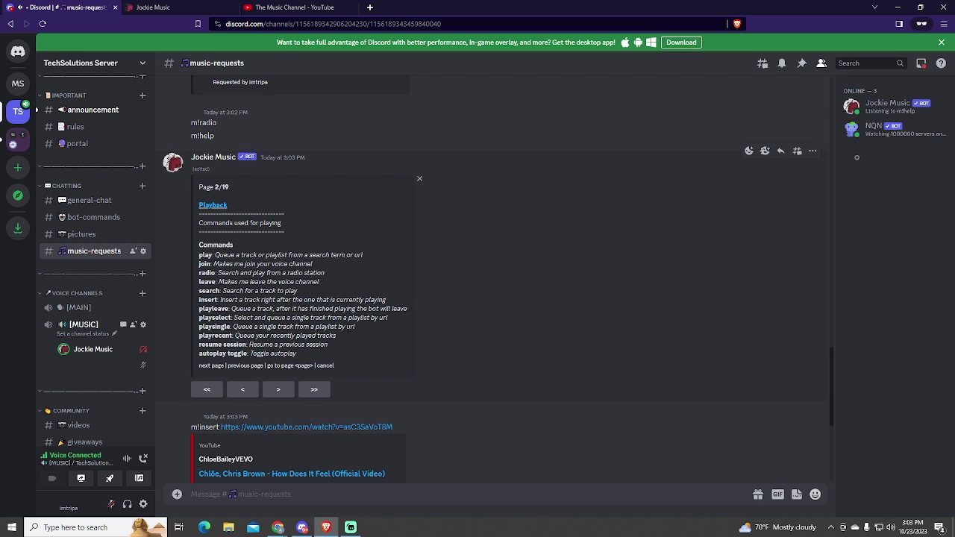
click(278, 390)
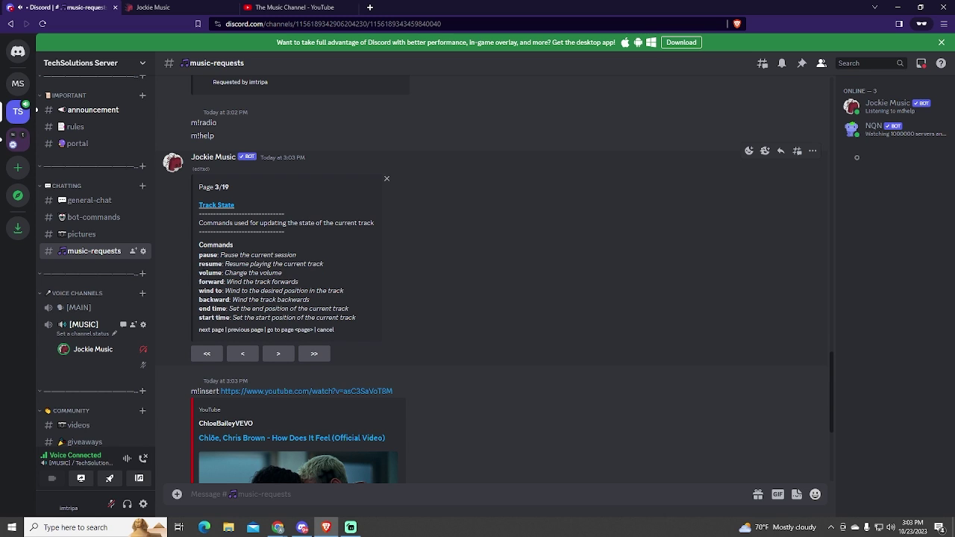
drag(198, 263, 257, 274)
click(256, 273)
drag(227, 308, 351, 318)
click(357, 319)
click(267, 348)
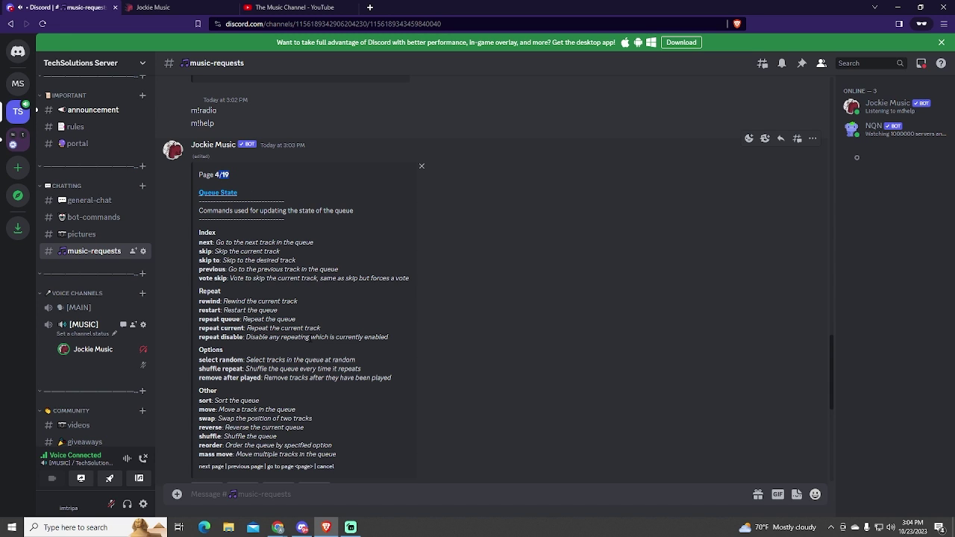
- Send m!leave in music-requests to make the Jockie Music bot leave the voice channel
scroll(339, 348, down, 5)
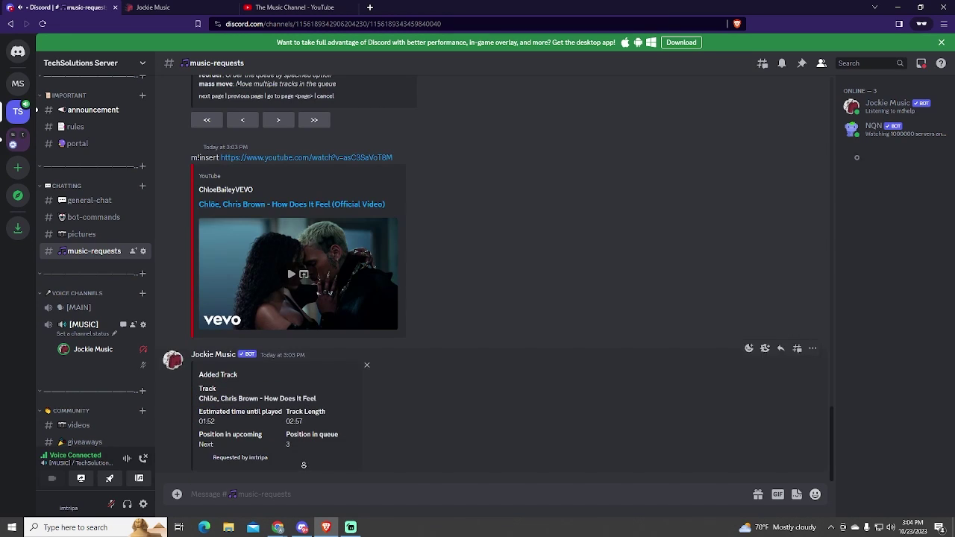
text(m!leave)
key(Return)
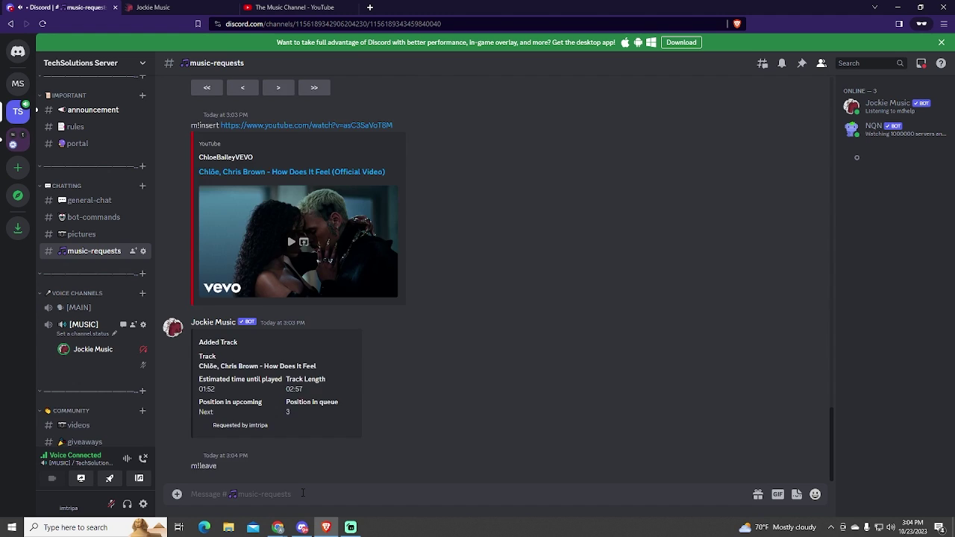